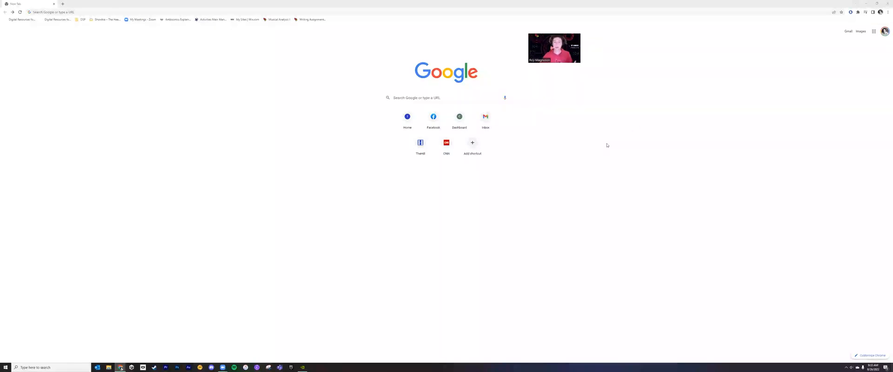
- Search the web for "unity hub download"
{"action": "left_click", "coordinate": [450, 97]}
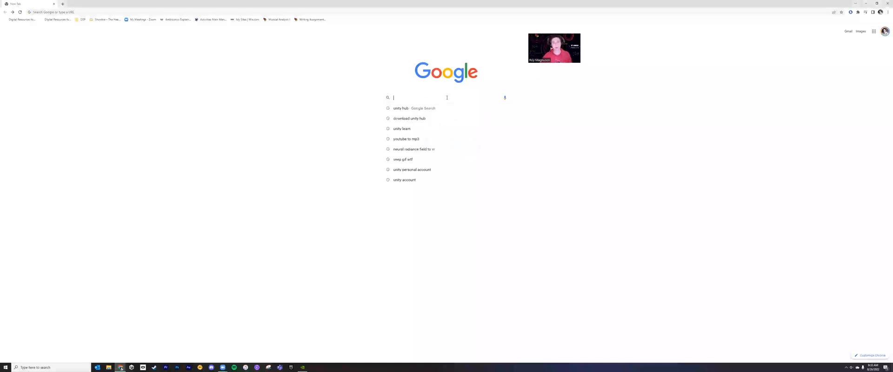
{"action": "type", "text": "unity"}
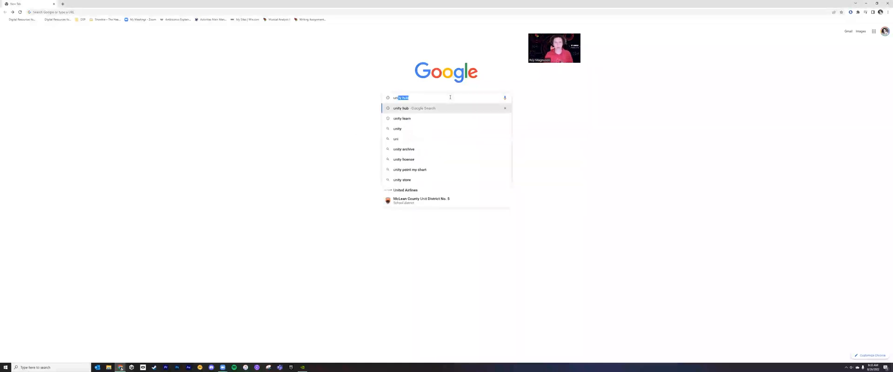
{"action": "type", "text": " hub download"}
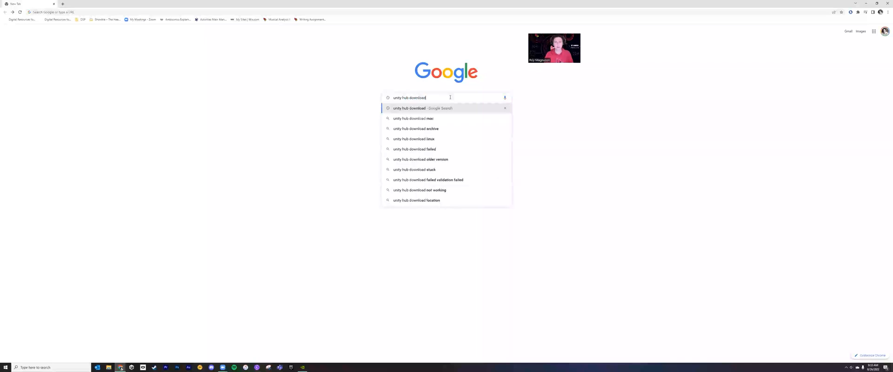
{"action": "key", "text": "Return"}
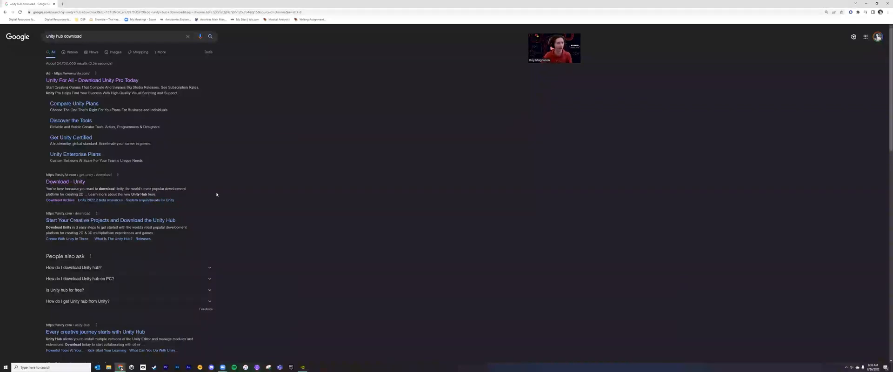
- Open the "Download - Unity" search result instead of the Unity Pro advertisement
{"action": "left_click", "coordinate": [81, 183]}
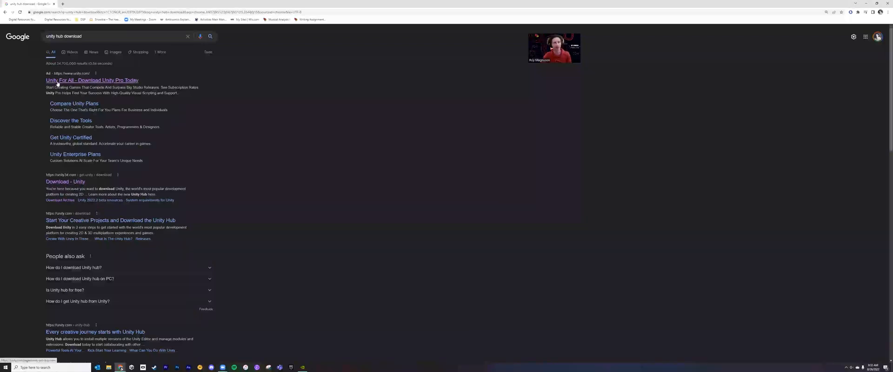
{"action": "left_click_drag", "start_coordinate": [36, 82], "coordinate": [190, 85]}
{"action": "left_click", "coordinate": [189, 86]}
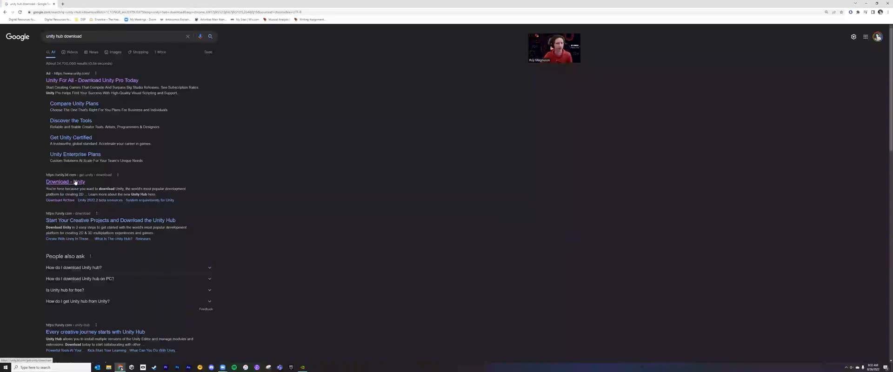
{"action": "left_click", "coordinate": [74, 182]}
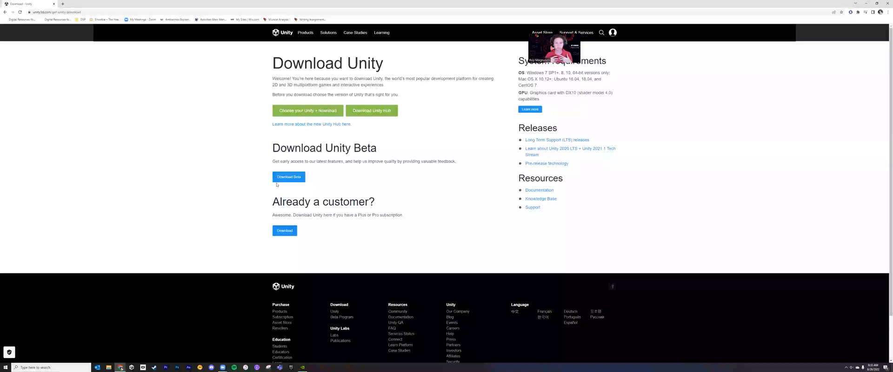
- Open the "Choose your Unity + download" page in a new tab and look through its plans and pricing
{"action": "right_click", "coordinate": [312, 114]}
{"action": "left_click", "coordinate": [328, 117]}
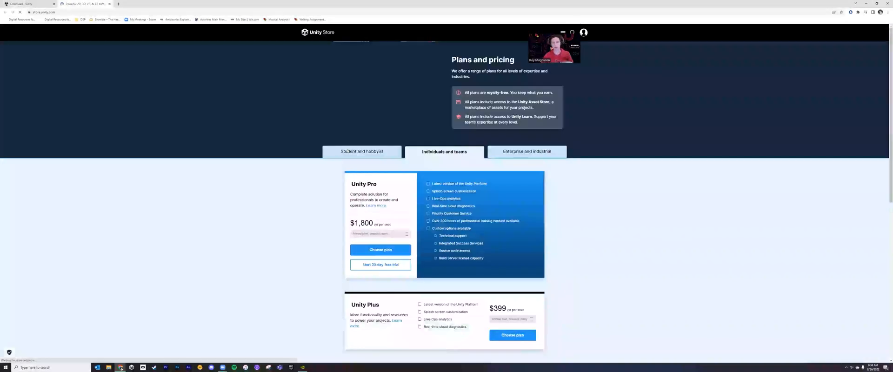
{"action": "scroll", "coordinate": [353, 153], "scroll_direction": "down", "scroll_amount": 6}
{"action": "scroll", "coordinate": [354, 154], "scroll_direction": "down", "scroll_amount": 3}
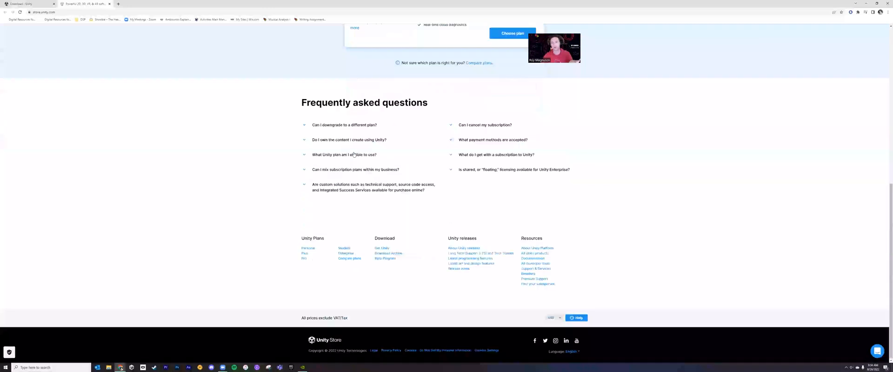
{"action": "scroll", "coordinate": [416, 88], "scroll_direction": "up", "scroll_amount": 6}
{"action": "scroll", "coordinate": [426, 138], "scroll_direction": "up", "scroll_amount": 3}
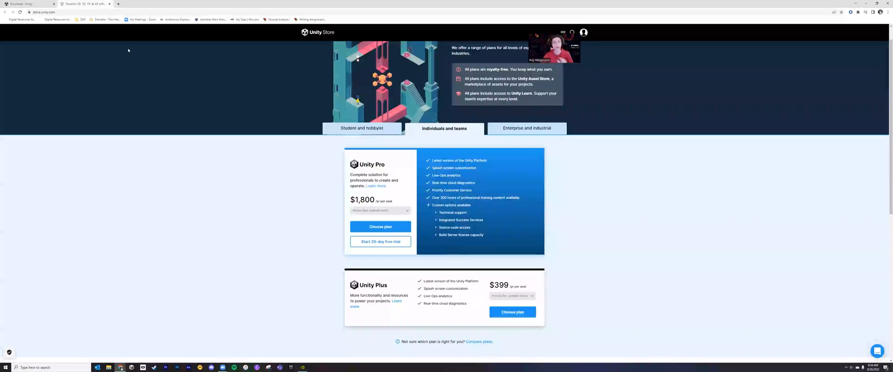
- Download the Unity Hub installer from the Download Unity page and move the Unity Hub window over the page
{"action": "left_click", "coordinate": [25, 4]}
{"action": "left_click", "coordinate": [386, 114]}
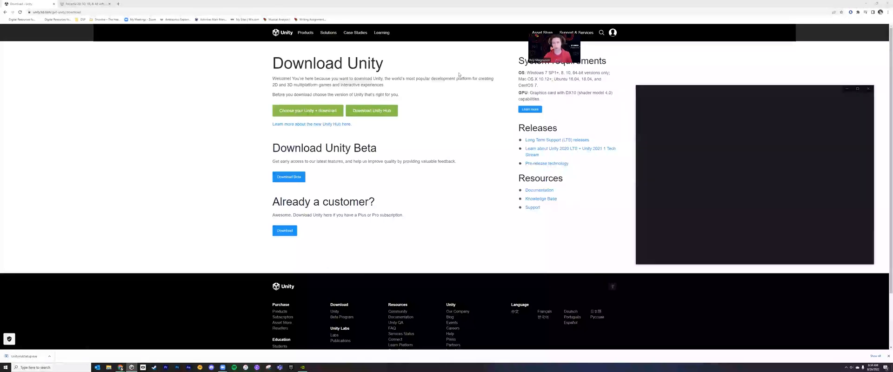
{"action": "left_click_drag", "start_coordinate": [690, 88], "coordinate": [349, 55]}
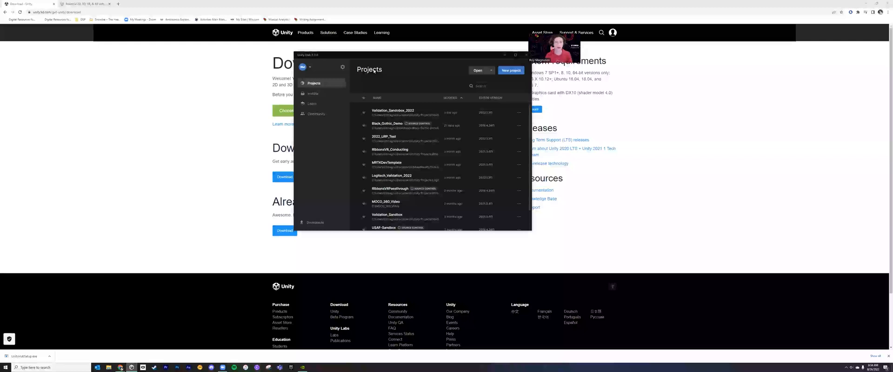
- Review the free Student and Personal plans for students and hobbyists in the Unity Store
{"action": "left_click", "coordinate": [87, 3]}
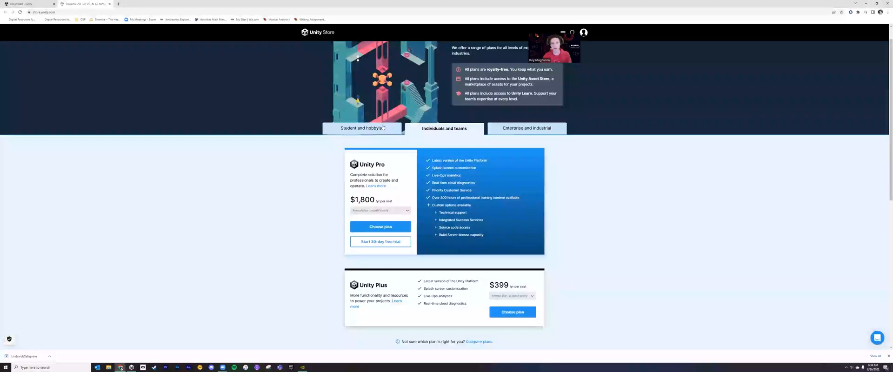
{"action": "left_click", "coordinate": [372, 130]}
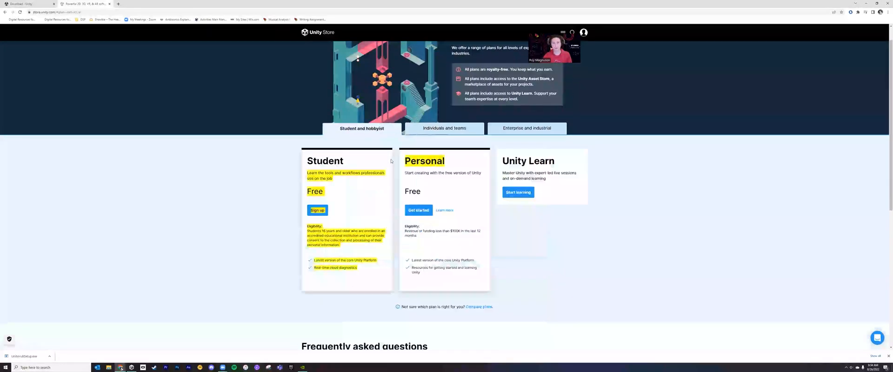
{"action": "left_click_drag", "start_coordinate": [411, 161], "coordinate": [405, 161]}
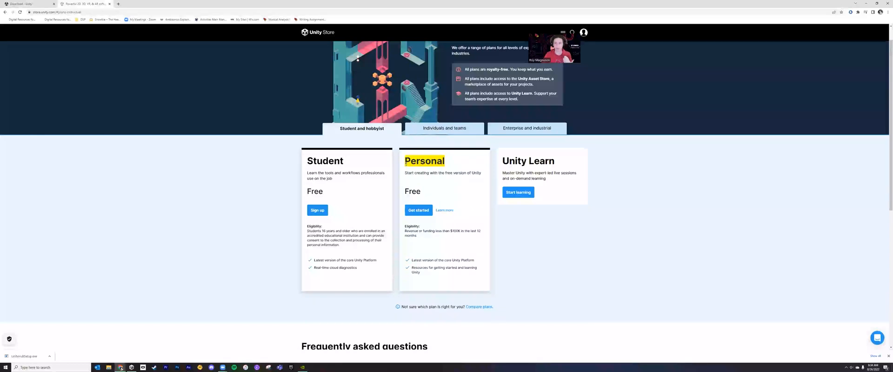
{"action": "left_click_drag", "start_coordinate": [381, 197], "coordinate": [313, 161]}
{"action": "left_click", "coordinate": [476, 181]}
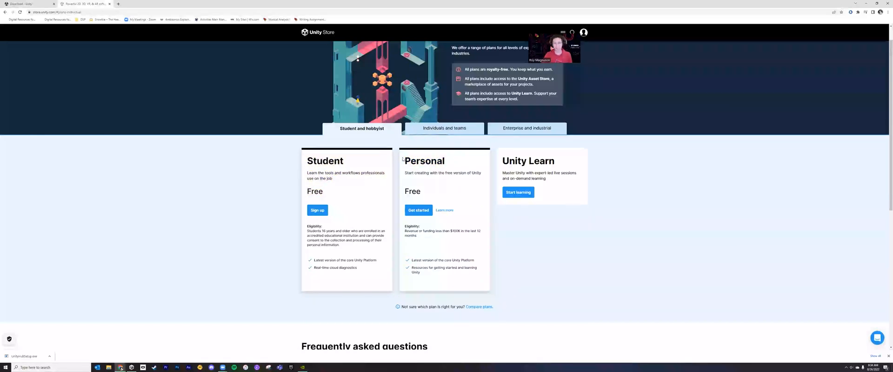
{"action": "left_click_drag", "start_coordinate": [415, 171], "coordinate": [434, 184]}
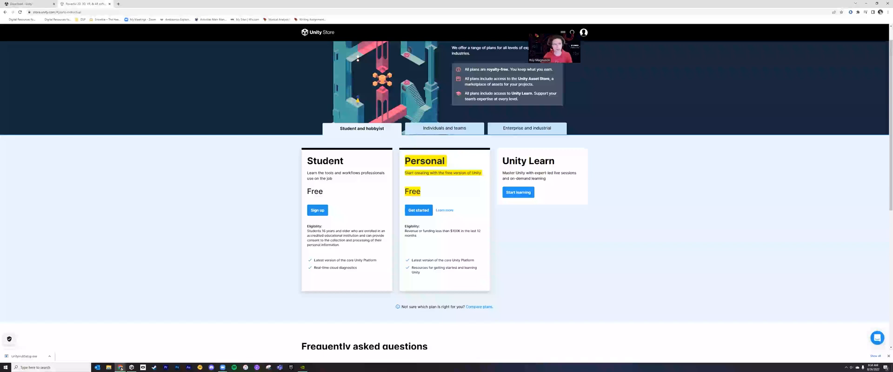
- Switch to Unity Hub and check the installed editors under official releases and pre-releases
{"action": "left_click", "coordinate": [44, 4]}
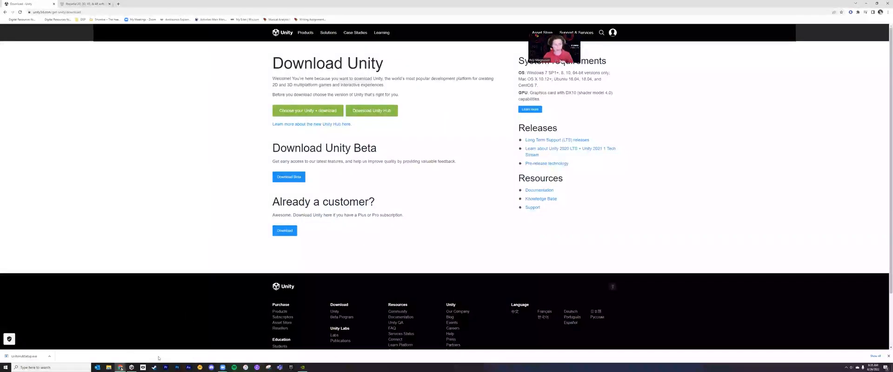
{"action": "left_click", "coordinate": [132, 367]}
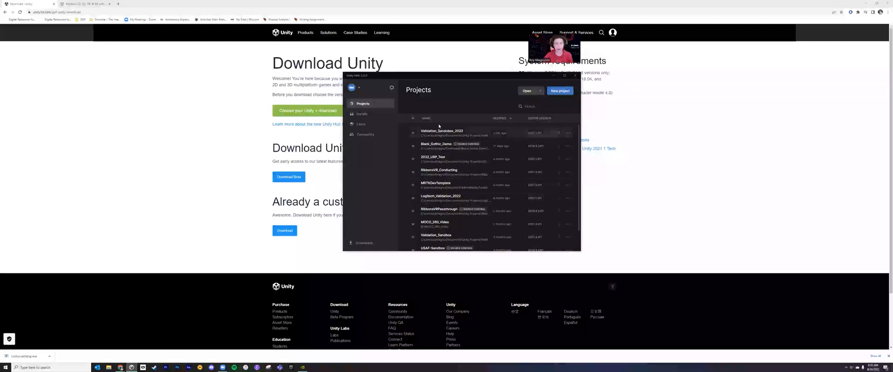
{"action": "left_click_drag", "start_coordinate": [443, 76], "coordinate": [401, 76]}
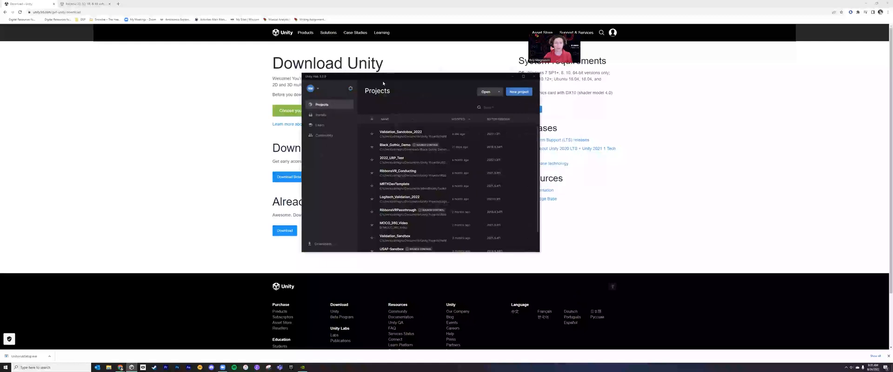
{"action": "left_click", "coordinate": [321, 115]}
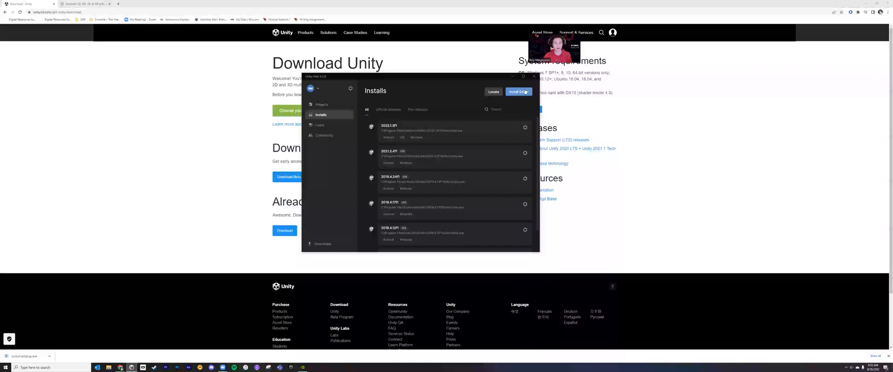
{"action": "left_click", "coordinate": [395, 111]}
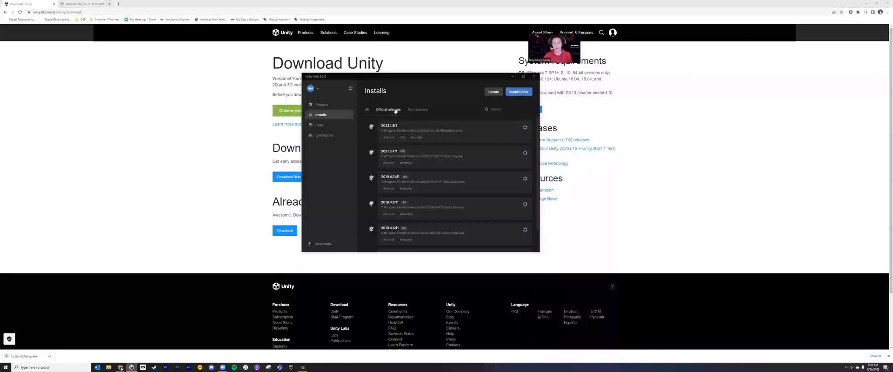
{"action": "left_click", "coordinate": [418, 109]}
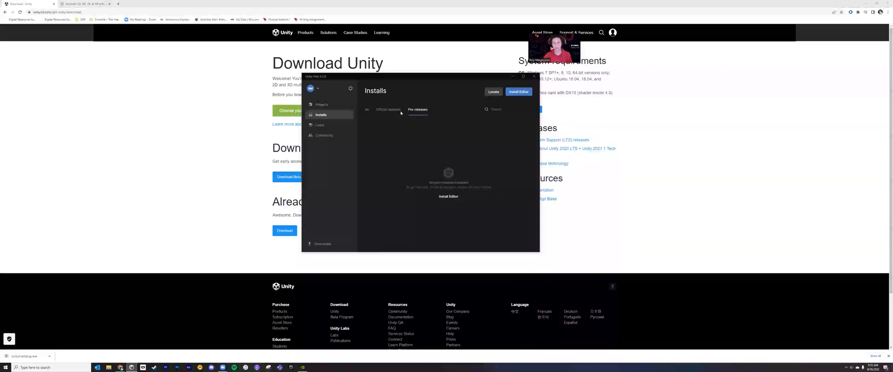
- Start installing a Unity editor and compare the official releases, pre-releases and archive offerings
{"action": "left_click", "coordinate": [518, 92]}
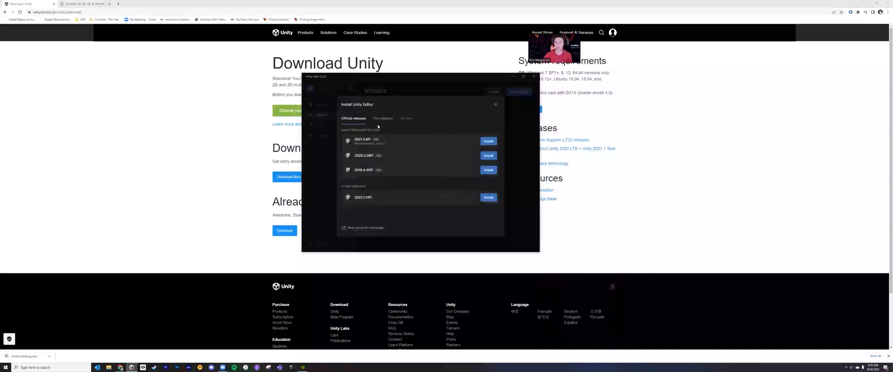
{"action": "left_click", "coordinate": [382, 118]}
{"action": "left_click", "coordinate": [405, 118]}
{"action": "left_click", "coordinate": [349, 118]}
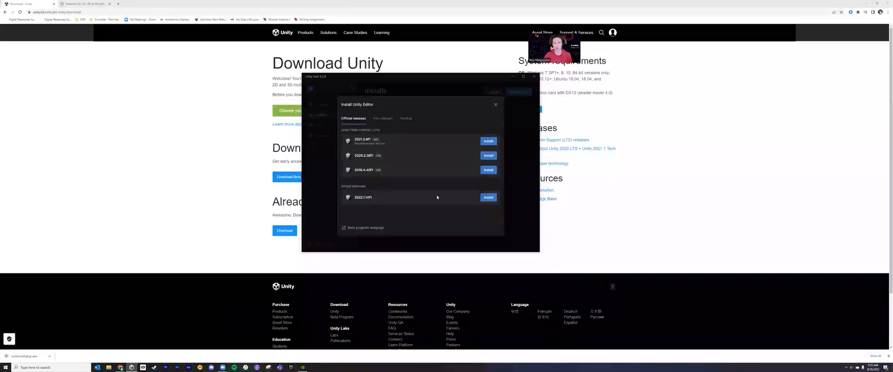
- Choose Unity 2022.1.14f1 and include Android Build Support with its OpenJDK and SDK & NDK Tools, plus Windows Build Support (IL2CPP)
{"action": "left_click", "coordinate": [488, 198]}
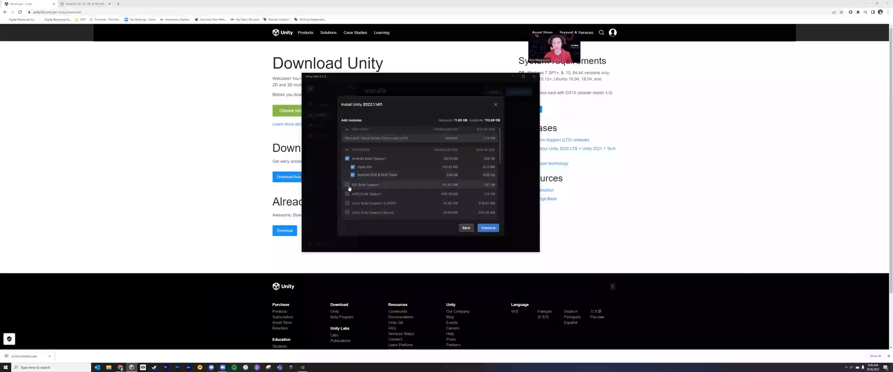
{"action": "scroll", "coordinate": [362, 177], "scroll_direction": "down", "scroll_amount": 1}
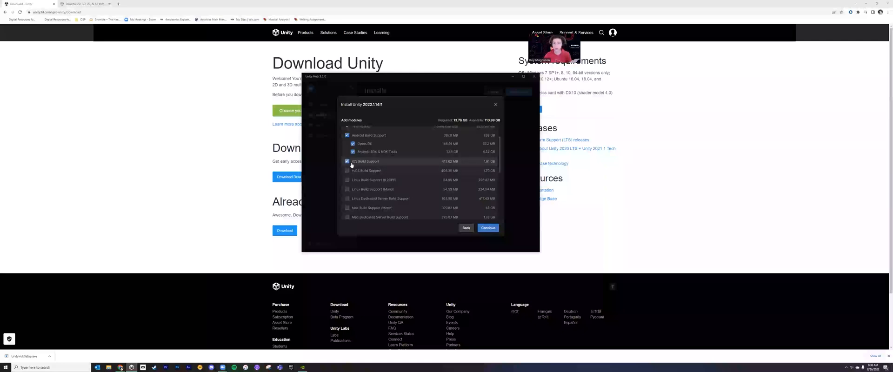
{"action": "left_click", "coordinate": [347, 164]}
{"action": "scroll", "coordinate": [433, 194], "scroll_direction": "down", "scroll_amount": 3}
{"action": "left_click", "coordinate": [347, 138]}
{"action": "scroll", "coordinate": [362, 150], "scroll_direction": "up", "scroll_amount": 1}
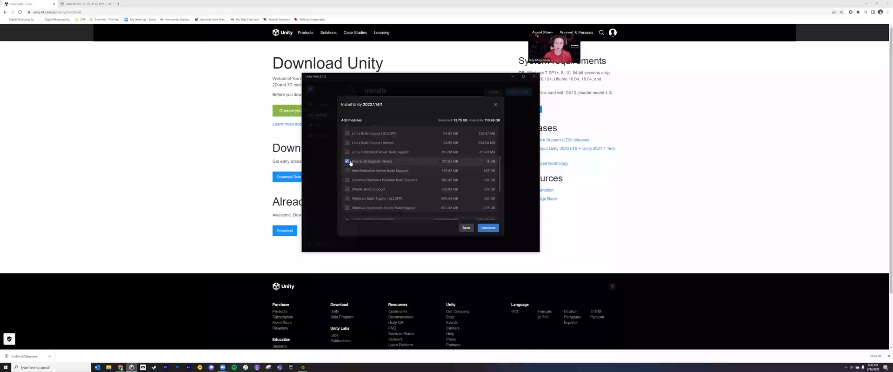
{"action": "left_click", "coordinate": [347, 161]}
{"action": "scroll", "coordinate": [349, 167], "scroll_direction": "down", "scroll_amount": 1}
{"action": "left_click", "coordinate": [347, 176]}
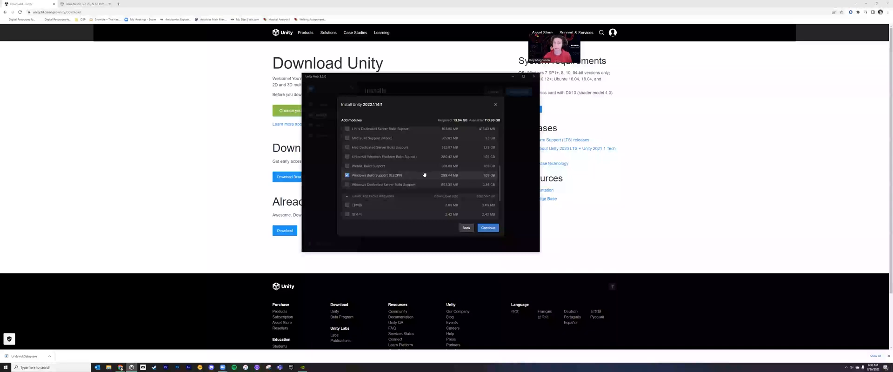
- Review the module selection for Unity 2022.1.14f1, including documentation, and close the installation dialog without installing
{"action": "scroll", "coordinate": [353, 177], "scroll_direction": "up", "scroll_amount": 4}
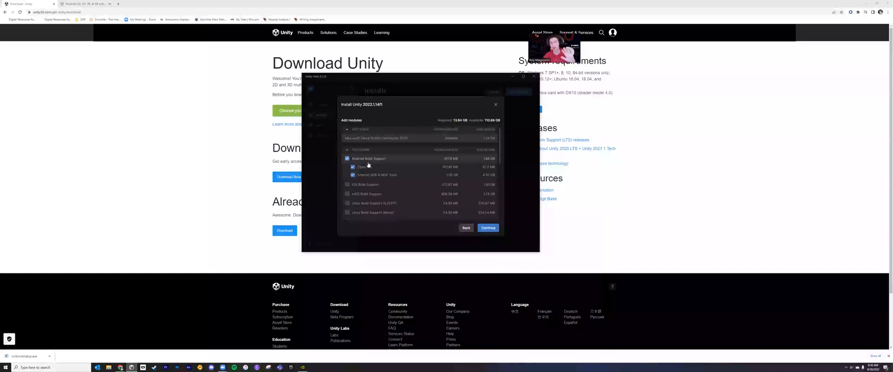
{"action": "scroll", "coordinate": [361, 172], "scroll_direction": "down", "scroll_amount": 1}
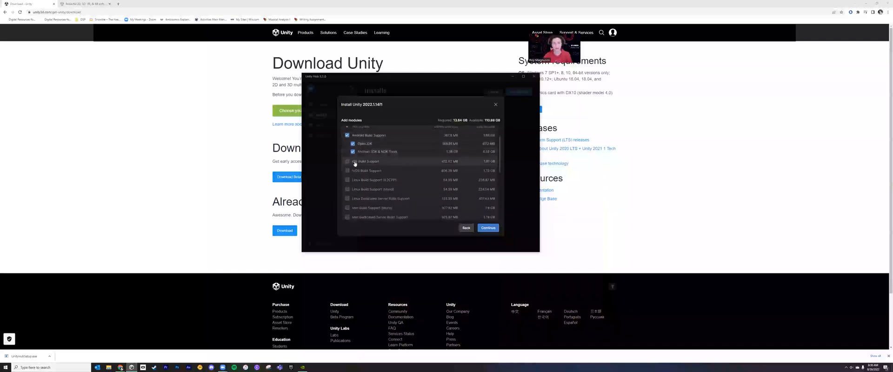
{"action": "scroll", "coordinate": [357, 177], "scroll_direction": "down", "scroll_amount": 2}
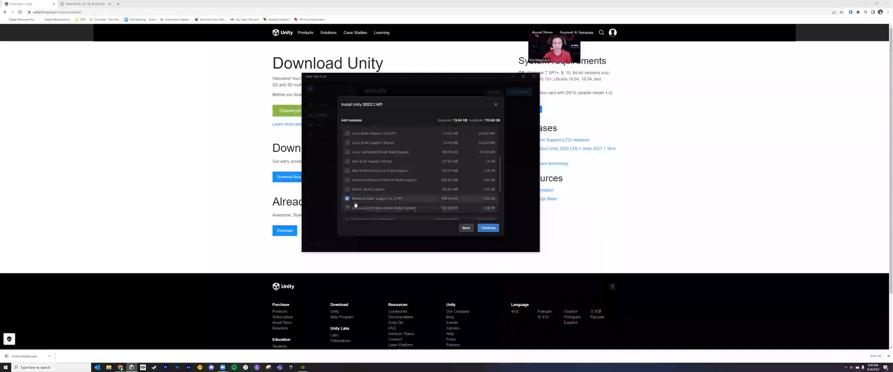
{"action": "scroll", "coordinate": [361, 201], "scroll_direction": "down", "scroll_amount": 1}
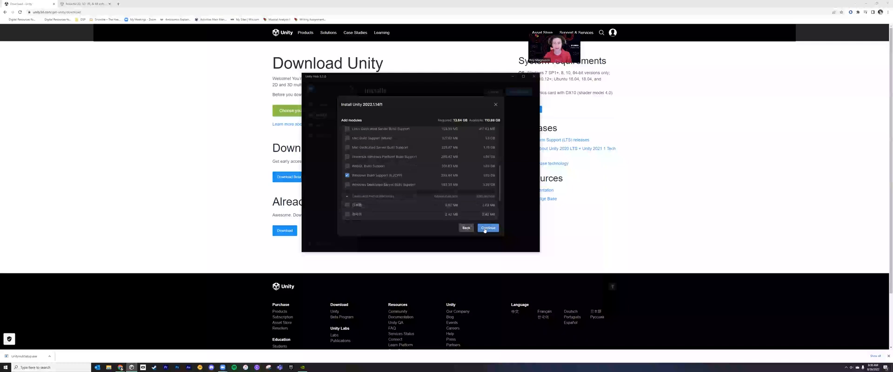
{"action": "scroll", "coordinate": [418, 205], "scroll_direction": "down", "scroll_amount": 2}
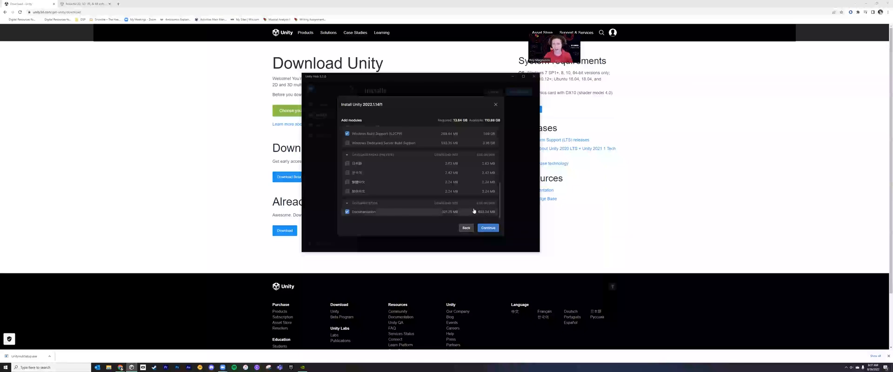
{"action": "left_click", "coordinate": [495, 104]}
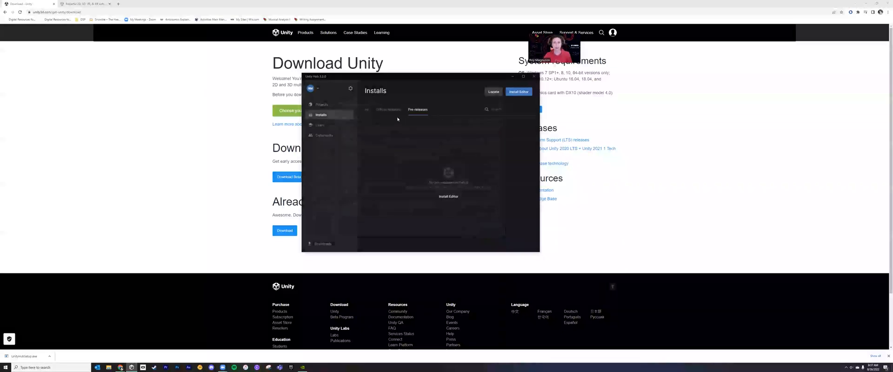
- Show all installed Unity editors in the Installs list
{"action": "left_click", "coordinate": [501, 92]}
{"action": "left_click", "coordinate": [570, 76]}
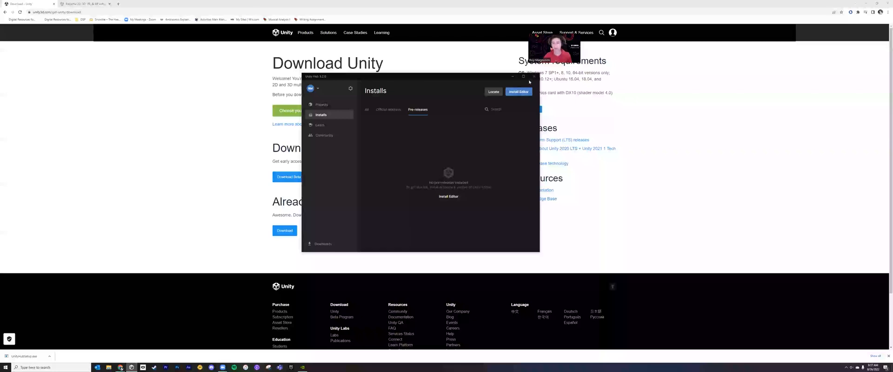
{"action": "left_click", "coordinate": [367, 111]}
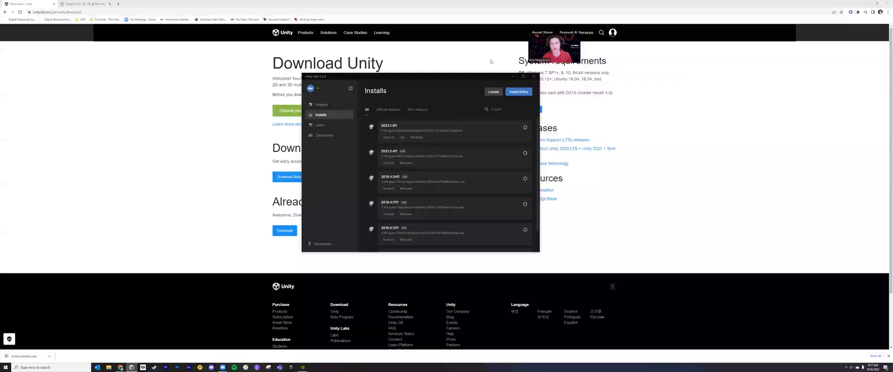
- Start a new editor installation and open the Unity download archive webpage from its archive section
{"action": "left_click", "coordinate": [518, 91]}
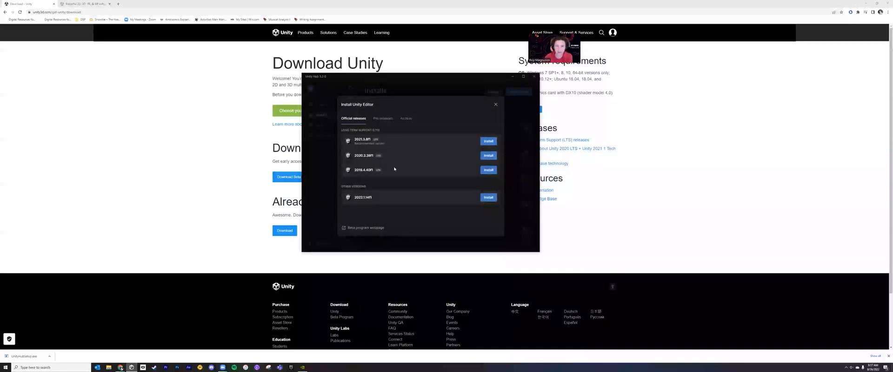
{"action": "left_click", "coordinate": [406, 121]}
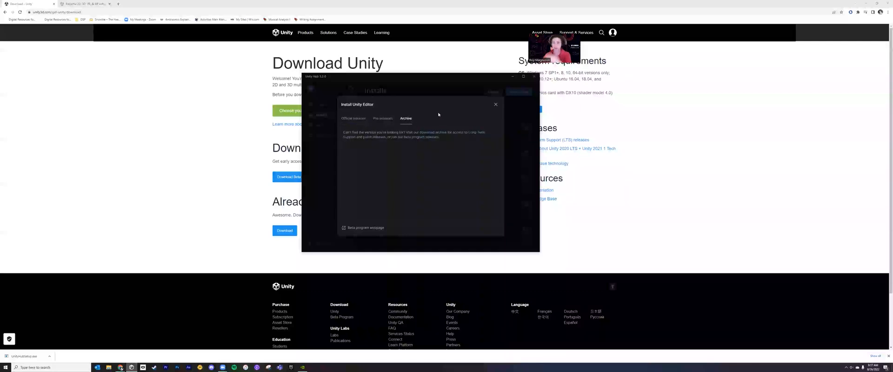
{"action": "left_click_drag", "start_coordinate": [349, 133], "coordinate": [426, 137]}
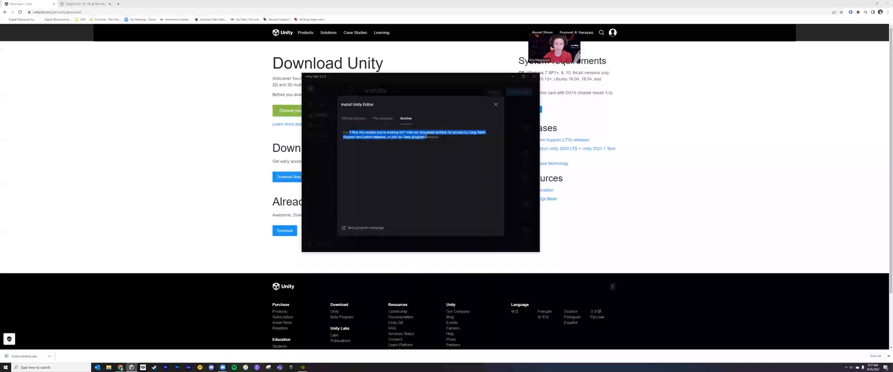
{"action": "left_click", "coordinate": [436, 133]}
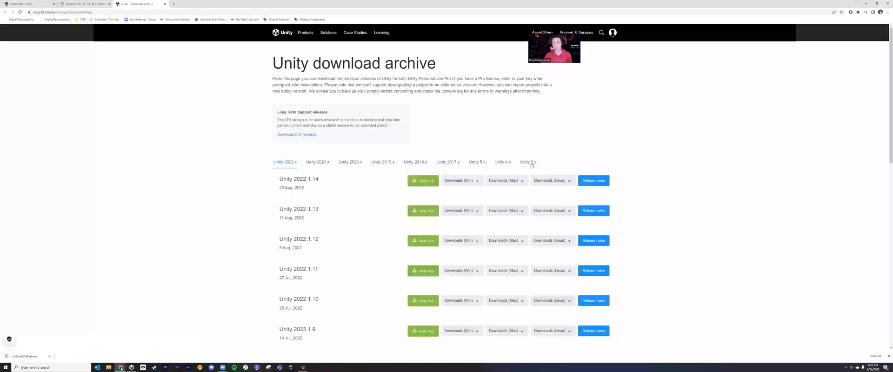
- List the Unity 2019.x releases in the download archive and look through the available versions
{"action": "left_click", "coordinate": [382, 162]}
{"action": "scroll", "coordinate": [357, 182], "scroll_direction": "down", "scroll_amount": 10}
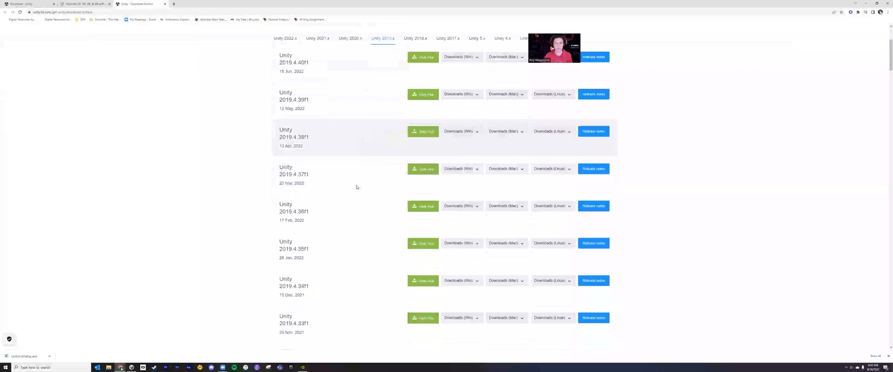
{"action": "scroll", "coordinate": [356, 187], "scroll_direction": "down", "scroll_amount": 20}
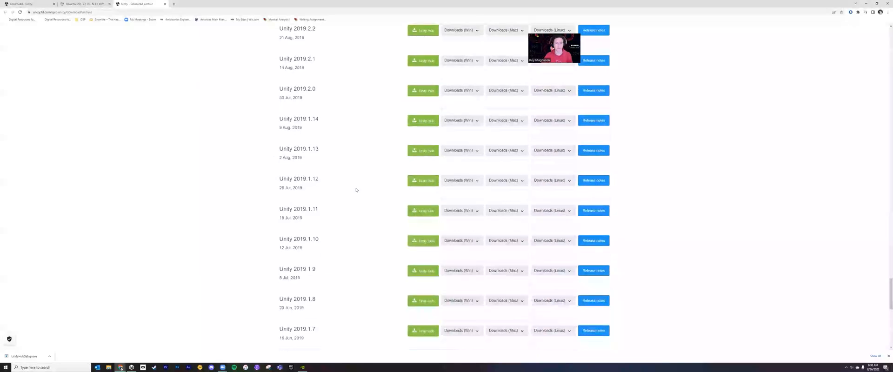
- Locate the Unity 2019.2.12 release in the archive and highlight its version name and release date
{"action": "scroll", "coordinate": [356, 188], "scroll_direction": "up", "scroll_amount": 10}
{"action": "mouse_move", "coordinate": [293, 193]}
{"action": "left_mouse_down"}
{"action": "mouse_move", "coordinate": [282, 41]}
{"action": "mouse_move", "coordinate": [326, 199]}
{"action": "mouse_move", "coordinate": [279, 195]}
{"action": "left_mouse_up"}
{"action": "left_click", "coordinate": [325, 199]}
{"action": "left_click", "coordinate": [318, 203]}
{"action": "left_click", "coordinate": [324, 195]}
{"action": "left_click", "coordinate": [280, 195]}
{"action": "triple_click", "coordinate": [292, 202]}
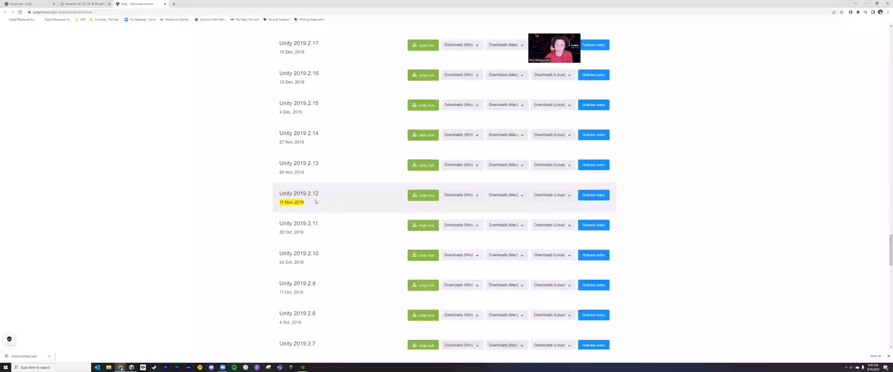
- Try the Unity Hub download for Unity 2019.2.12 and check the release's Windows download options
{"action": "left_click", "coordinate": [421, 196]}
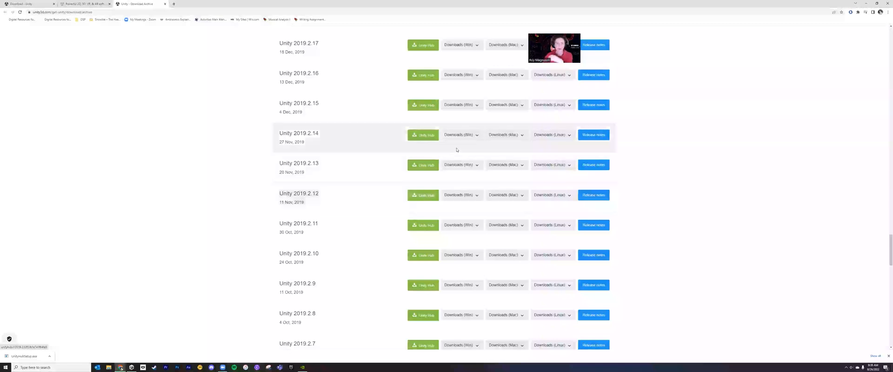
{"action": "left_click", "coordinate": [476, 198]}
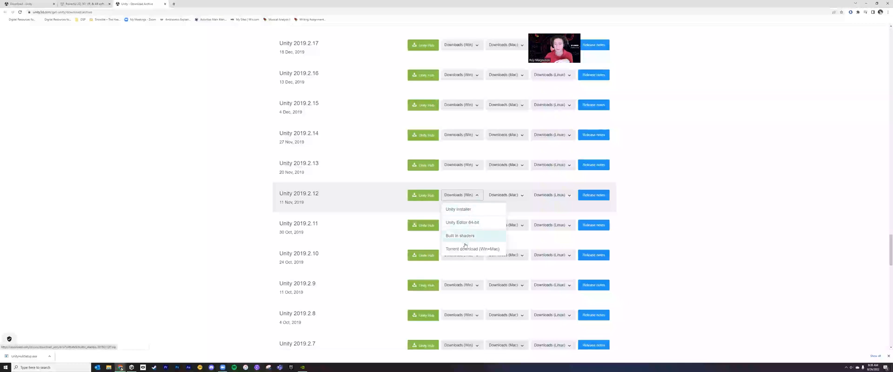
{"action": "left_click", "coordinate": [369, 186]}
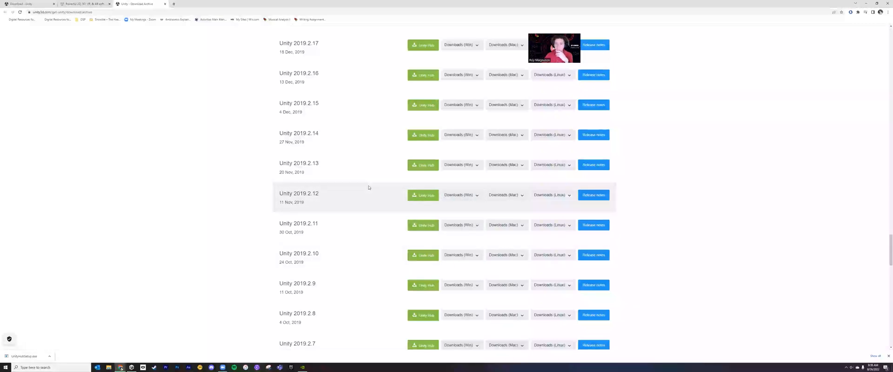